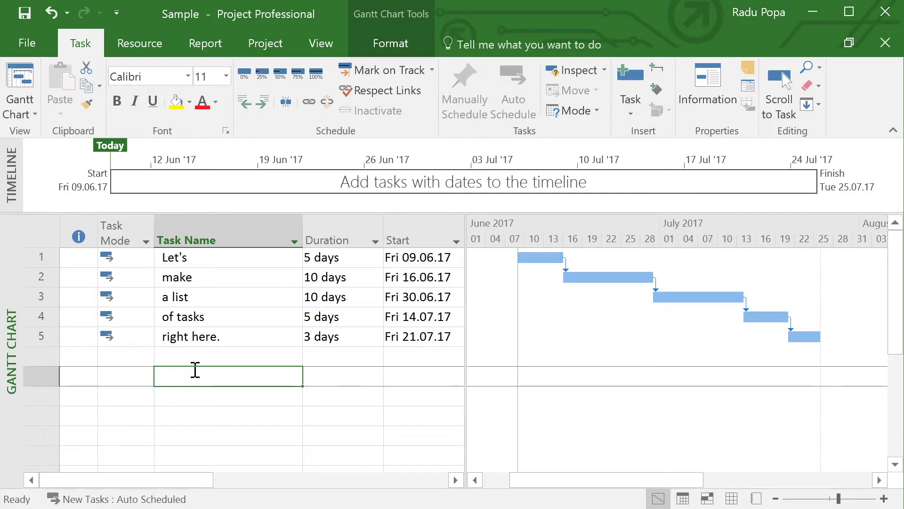
# Select task names in the table, ending with the first task selected.
pyautogui.click(206, 351)
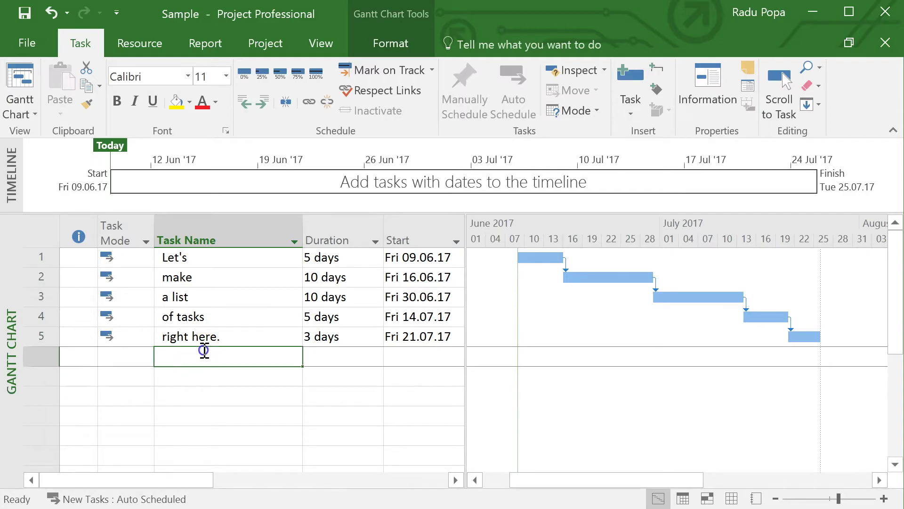
pyautogui.click(220, 399)
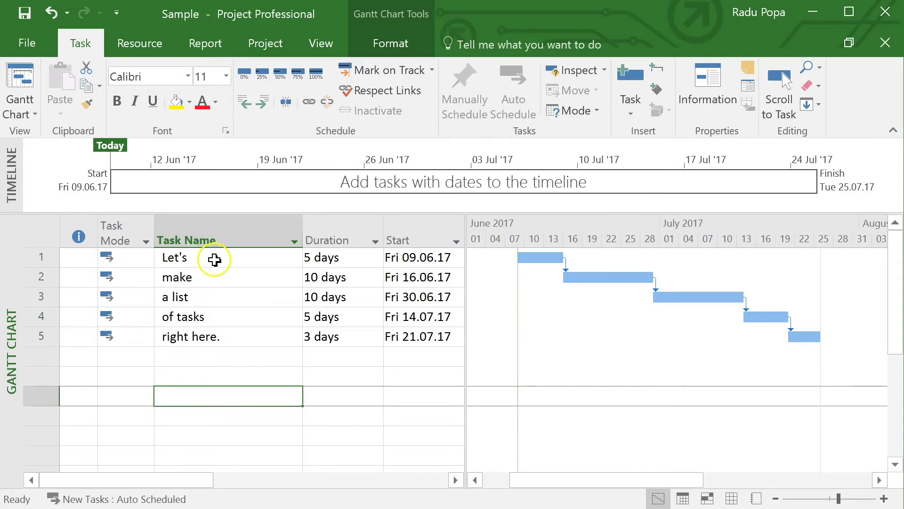
pyautogui.moveTo(213, 258); pyautogui.dragTo(202, 327)
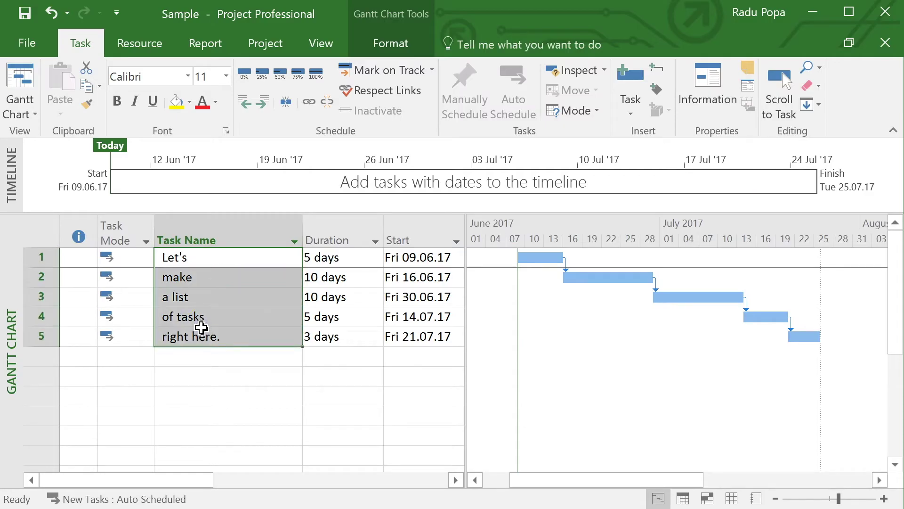
pyautogui.click(223, 338)
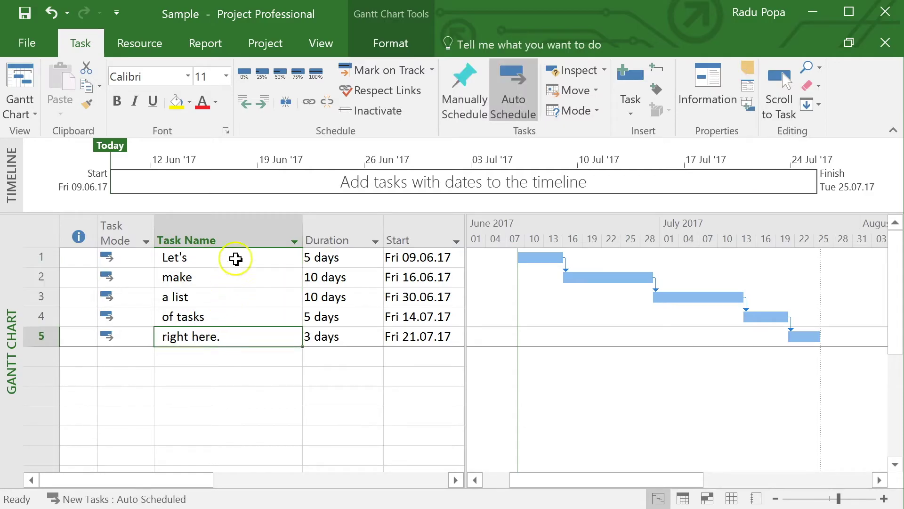
pyautogui.moveTo(236, 258); pyautogui.dragTo(236, 345)
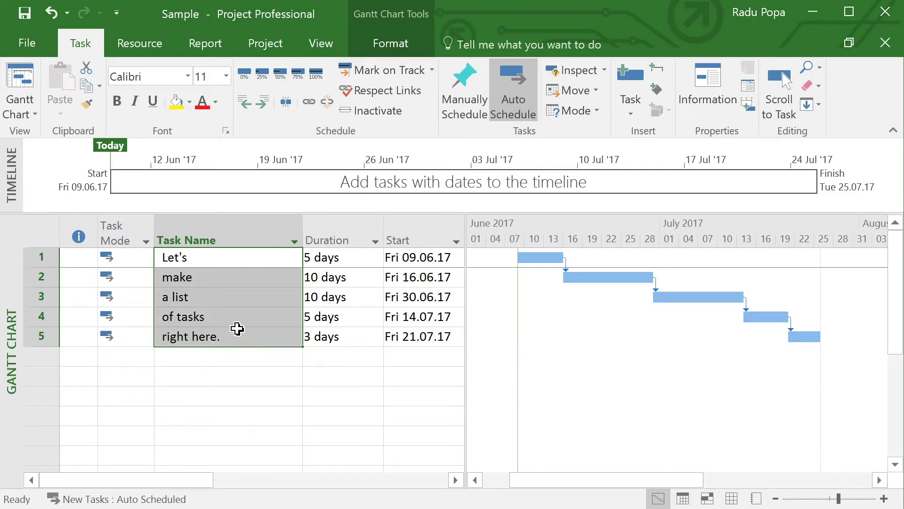
pyautogui.click(235, 296)
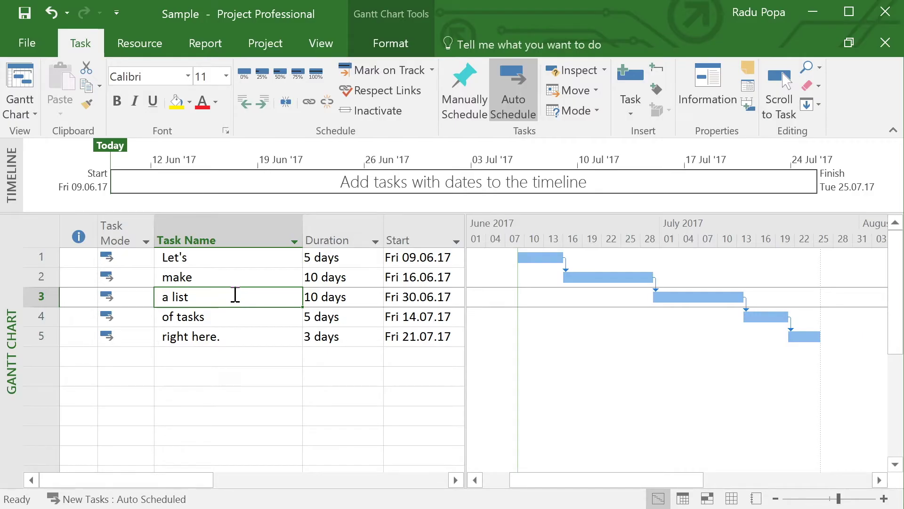
pyautogui.moveTo(238, 274)
pyautogui.mouseDown()
pyautogui.moveTo(238, 335)
pyautogui.moveTo(245, 270)
pyautogui.mouseUp()
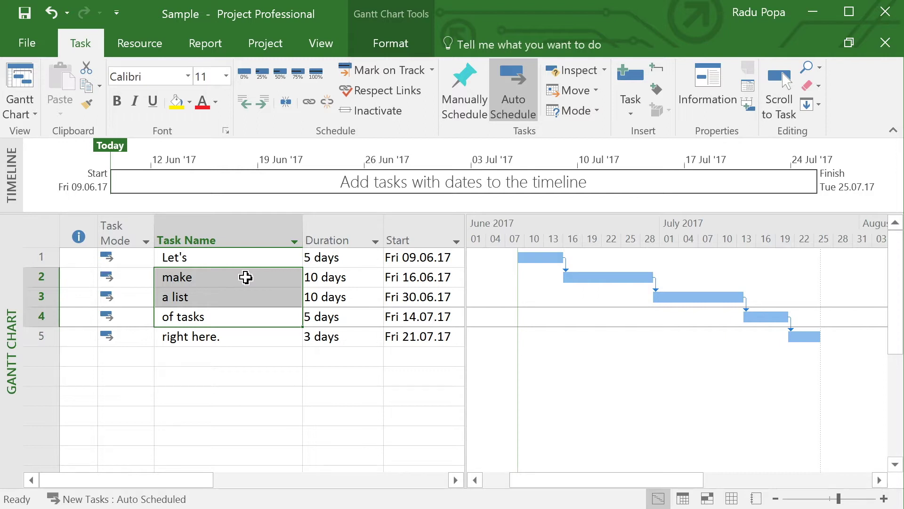
pyautogui.click(242, 264)
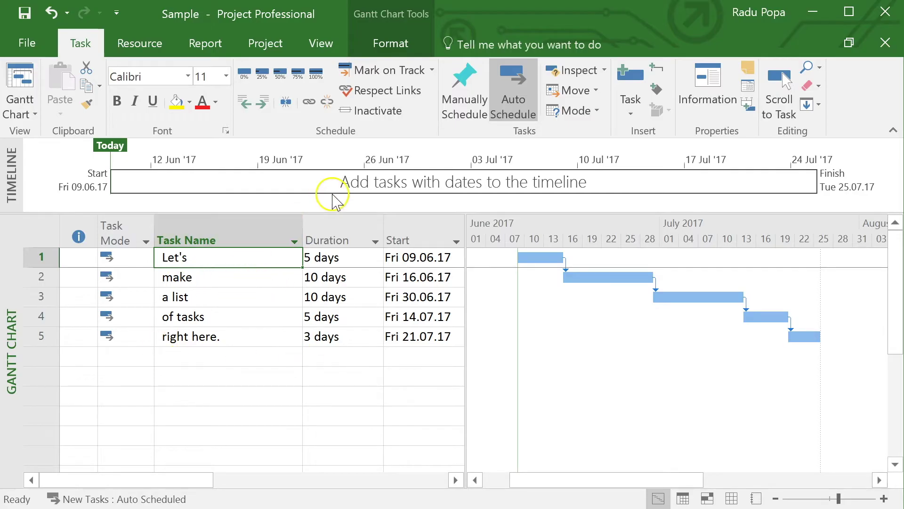
# Open Set Baseline, try the interim plan option, and keep saving to Baseline.
pyautogui.click(271, 42)
pyautogui.click(518, 103)
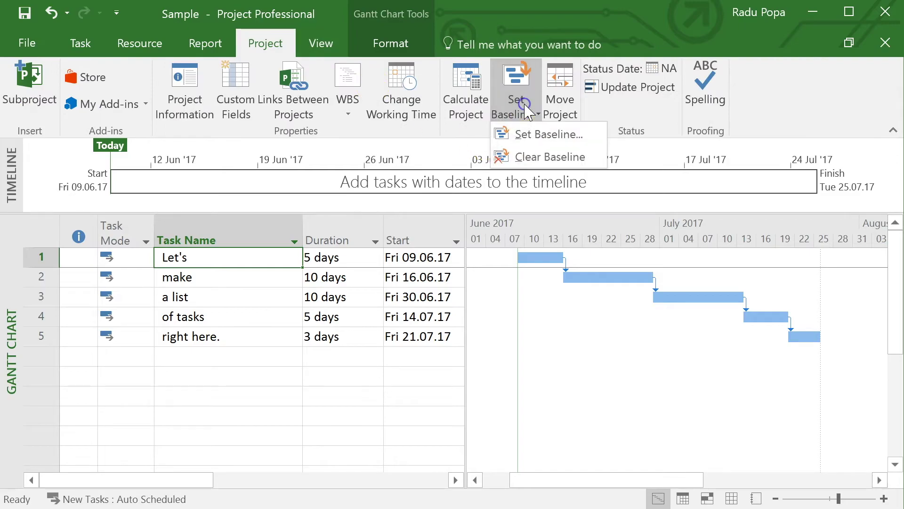
pyautogui.click(540, 136)
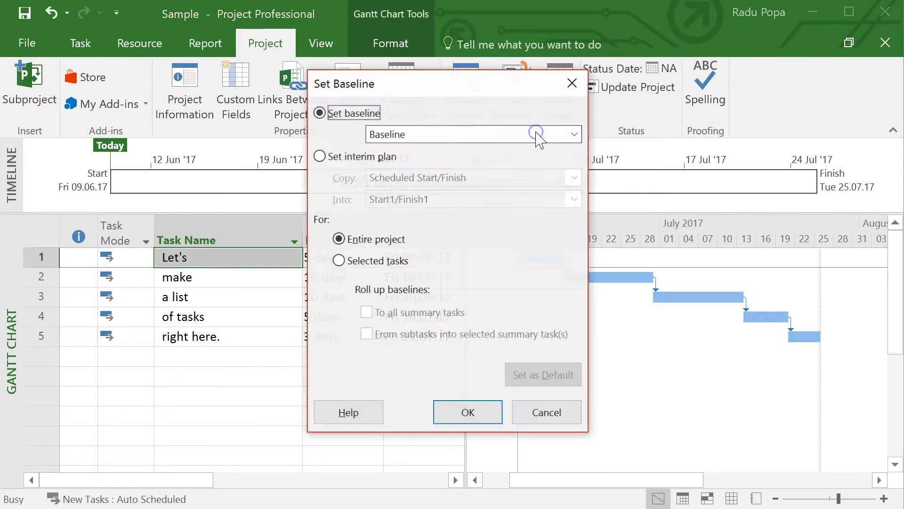
pyautogui.click(459, 134)
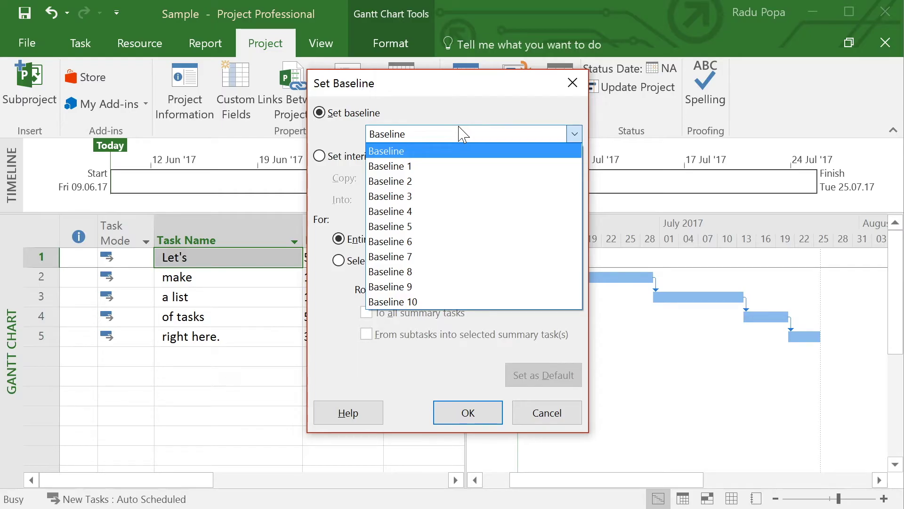
pyautogui.click(332, 156)
pyautogui.click(324, 155)
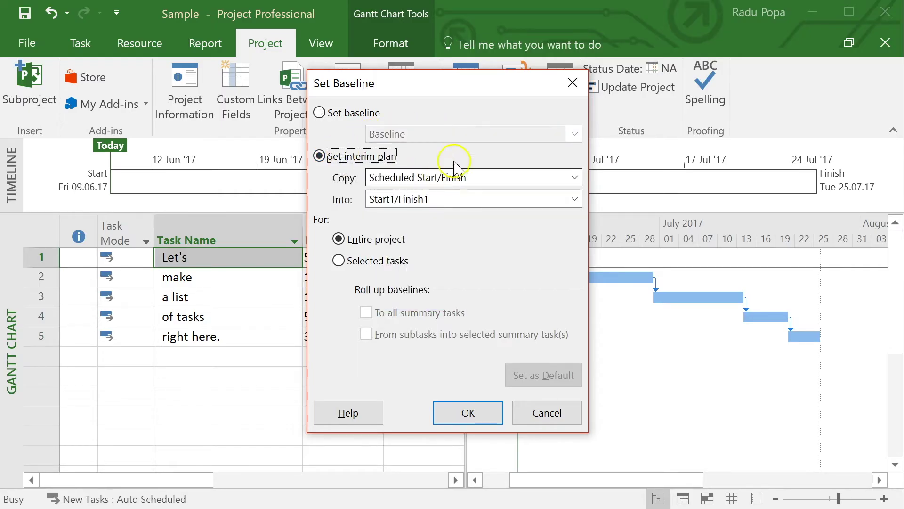
pyautogui.click(346, 113)
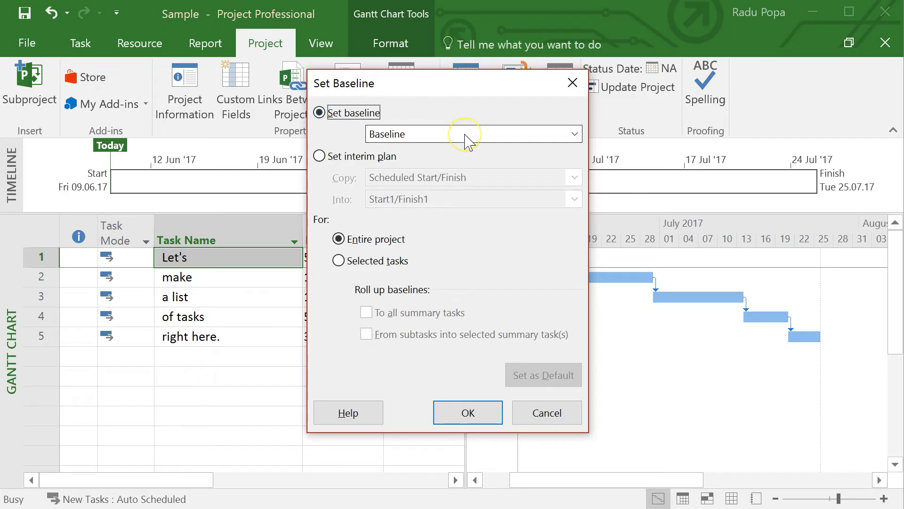
pyautogui.click(466, 135)
pyautogui.click(467, 136)
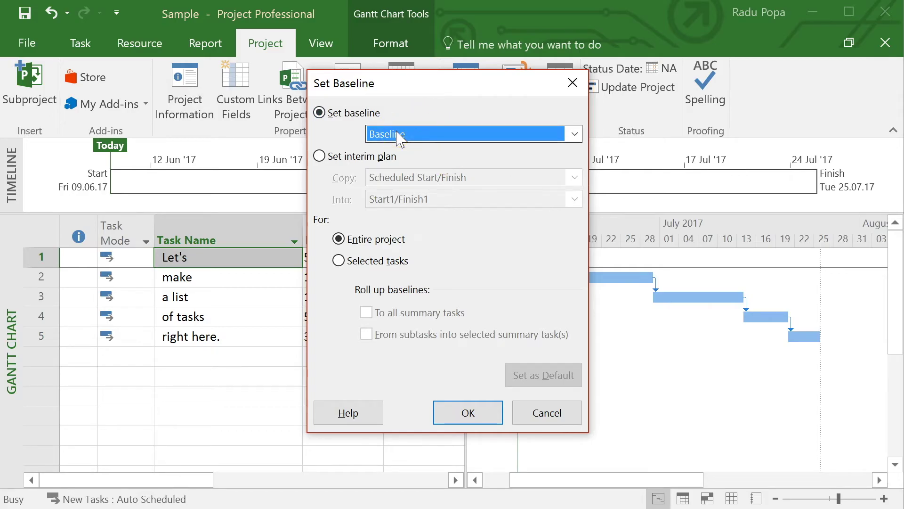
pyautogui.click(357, 156)
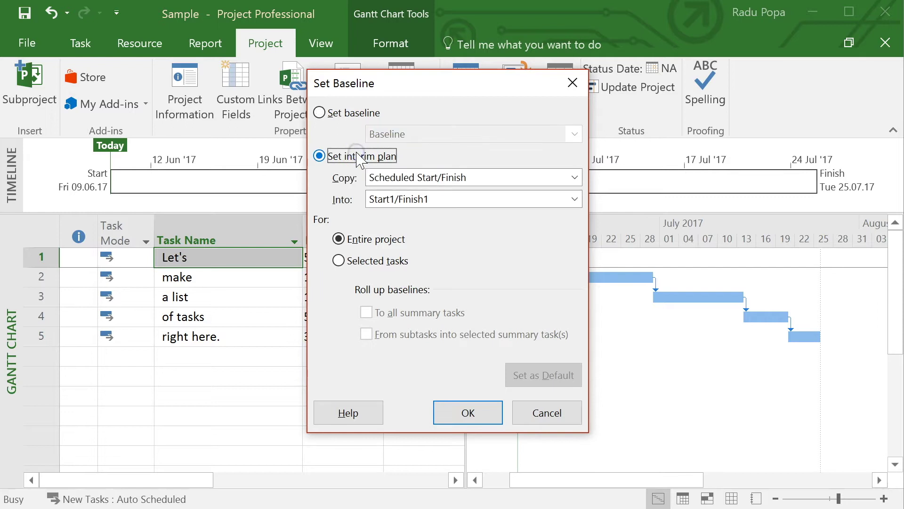
pyautogui.click(372, 114)
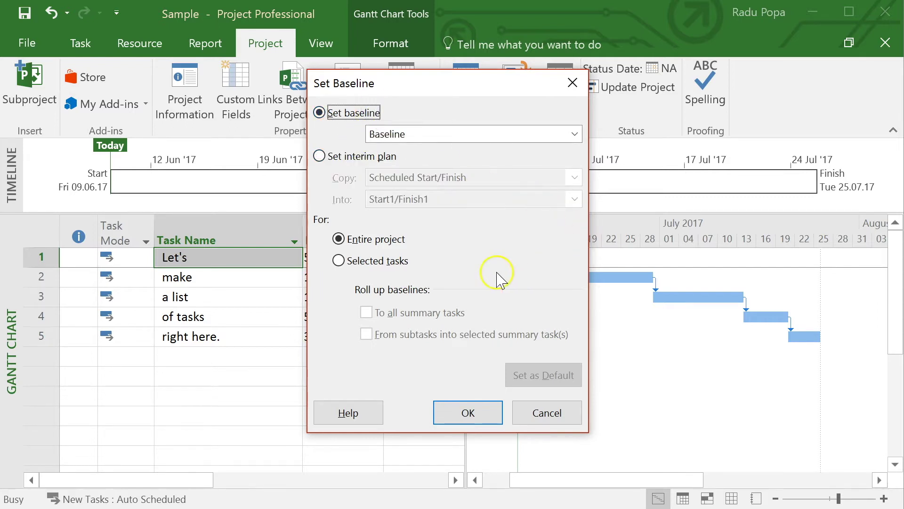
# Try Selected tasks, then leave the baseline covering the Entire project.
pyautogui.click(343, 240)
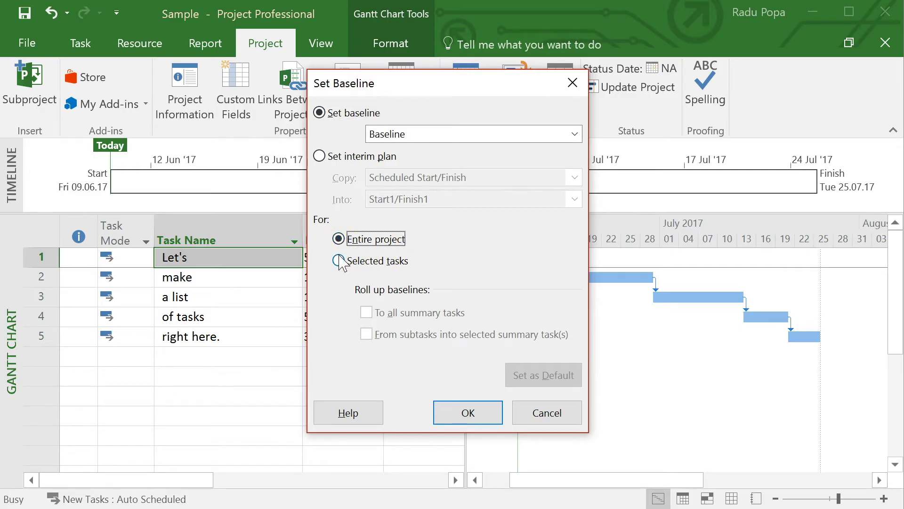
pyautogui.click(339, 260)
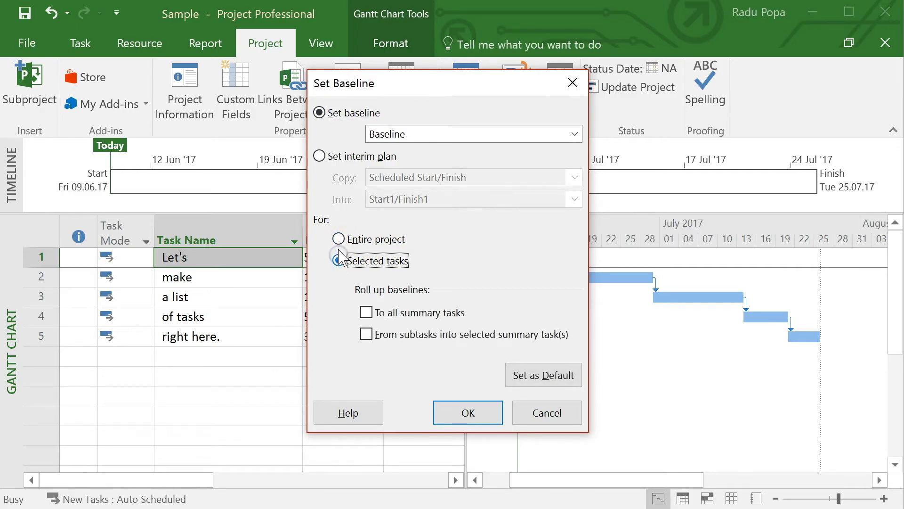
pyautogui.click(339, 240)
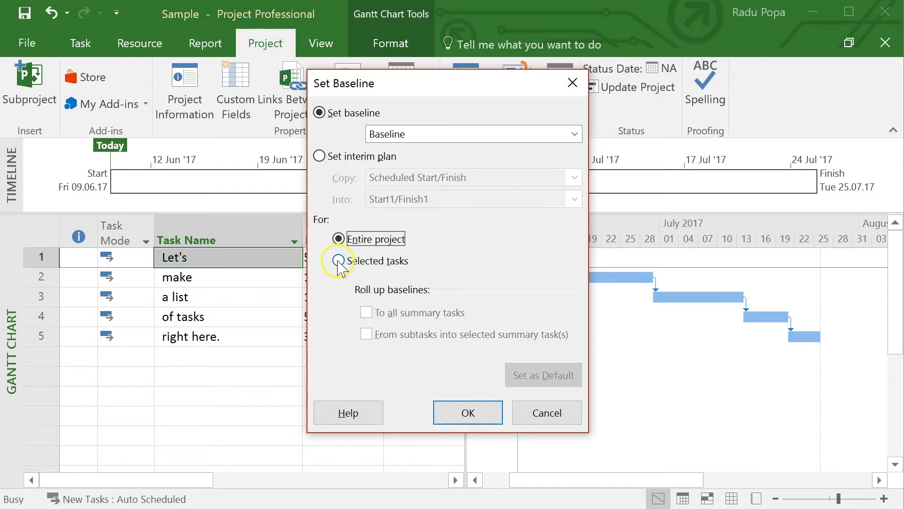
pyautogui.click(338, 261)
pyautogui.click(338, 239)
# Save the baseline for the entire project and pick an empty row.
pyautogui.click(468, 412)
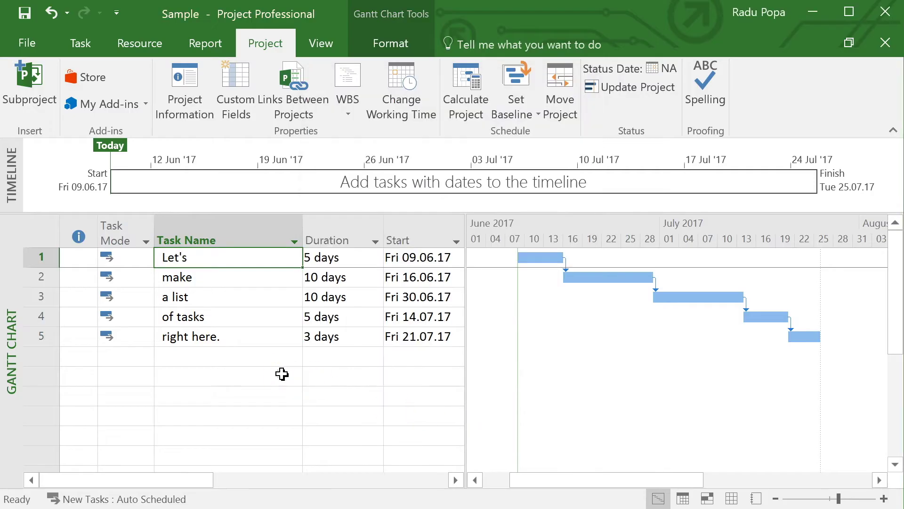
pyautogui.click(283, 375)
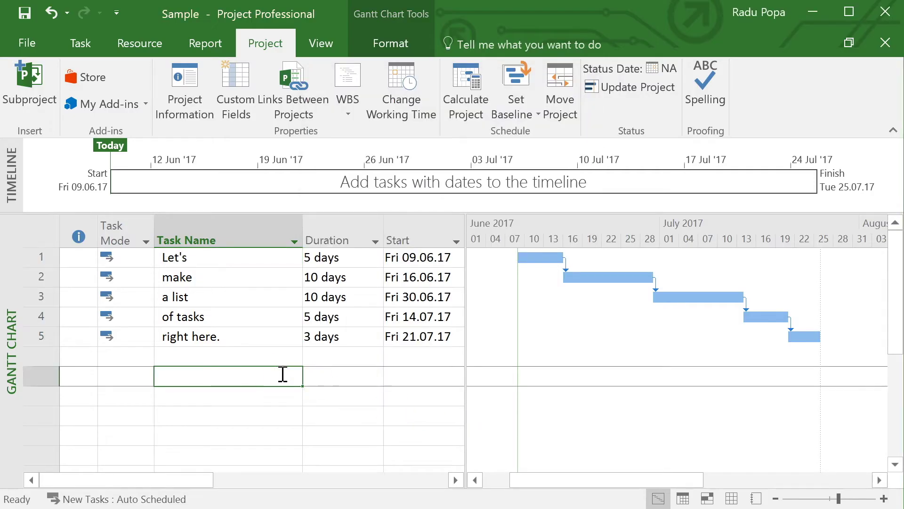
pyautogui.click(271, 357)
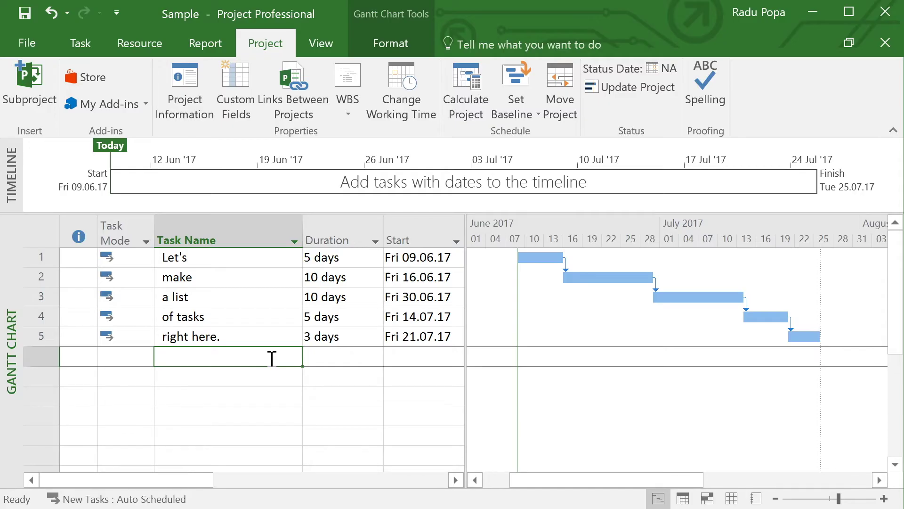
# Change the five task durations to 7, 14, 14, 7 and 5 days.
pyautogui.click(347, 260)
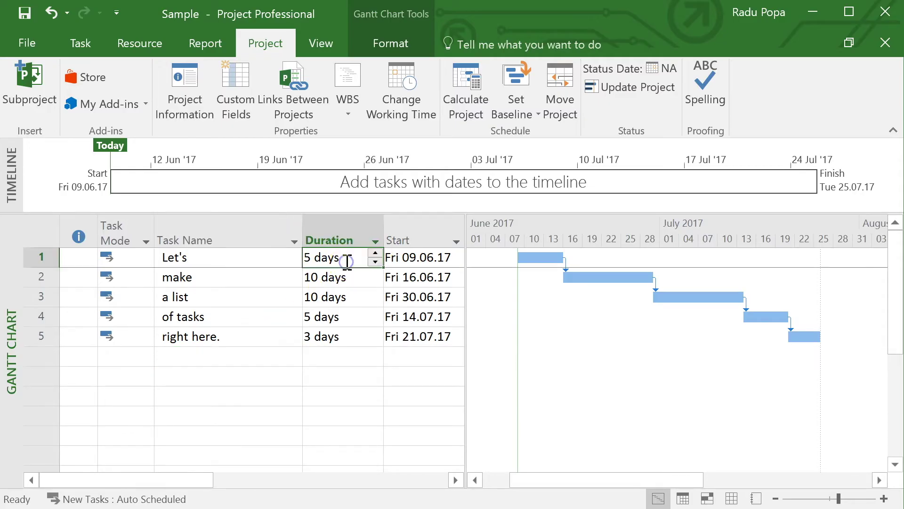
pyautogui.write('7')
pyautogui.press('Return')
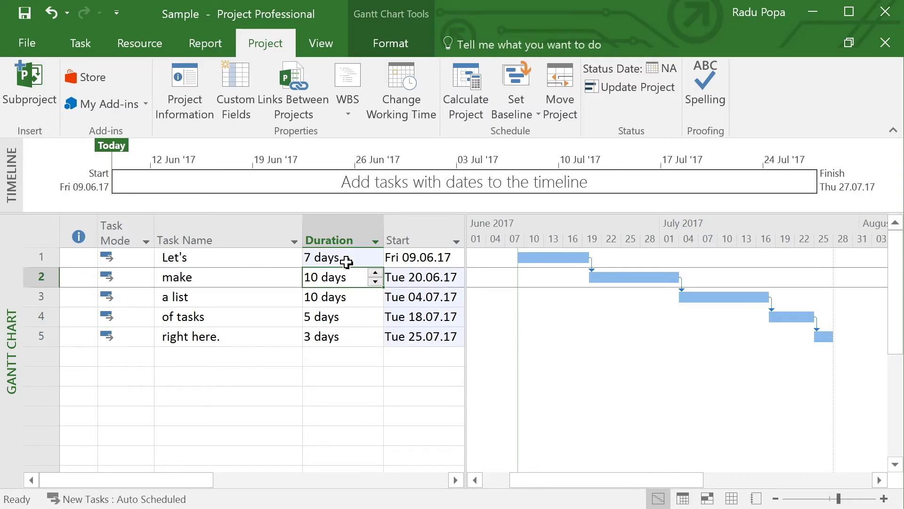
pyautogui.write('14')
pyautogui.press('Return')
pyautogui.write('1')
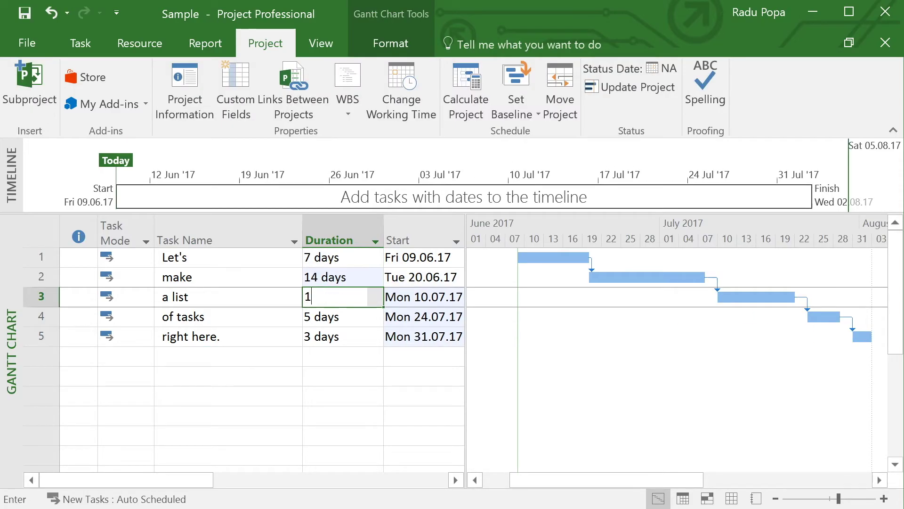
pyautogui.write('4')
pyautogui.press('Return')
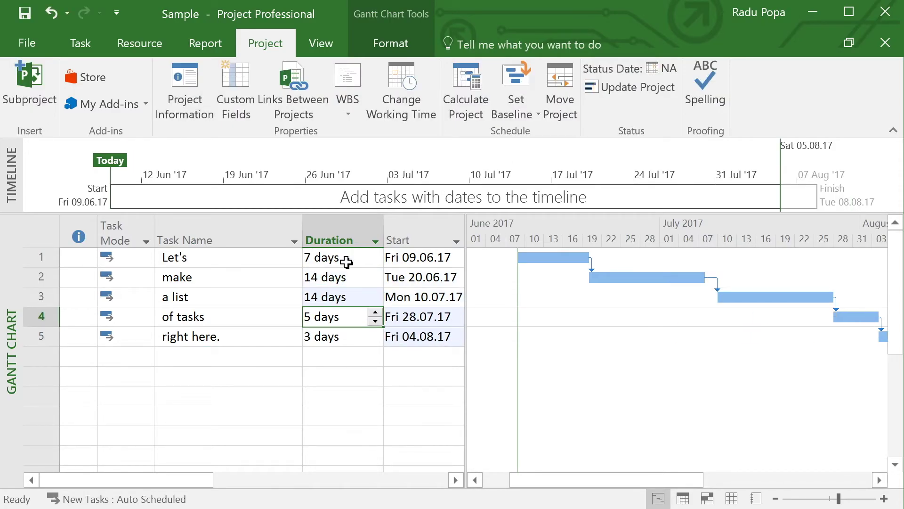
pyautogui.write('7')
pyautogui.press('Return')
pyautogui.write('5')
pyautogui.press('Return')
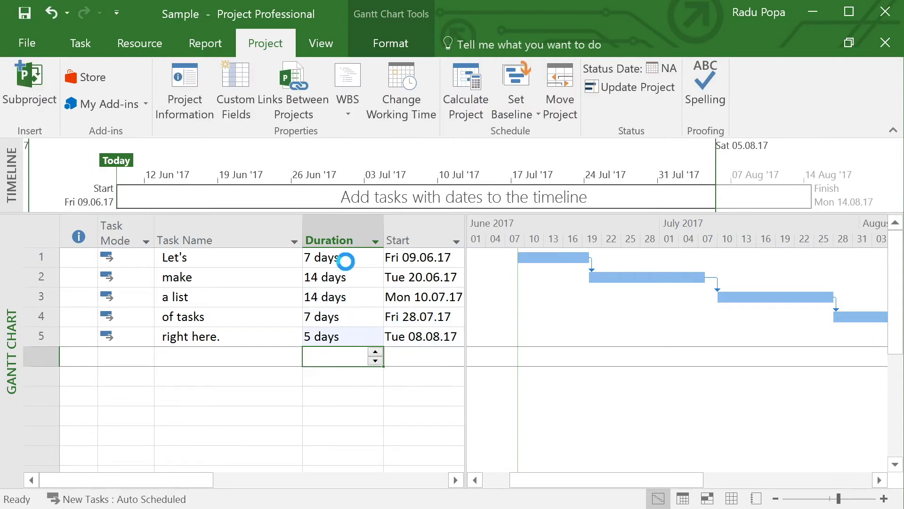
pyautogui.click(879, 480)
pyautogui.click(879, 480)
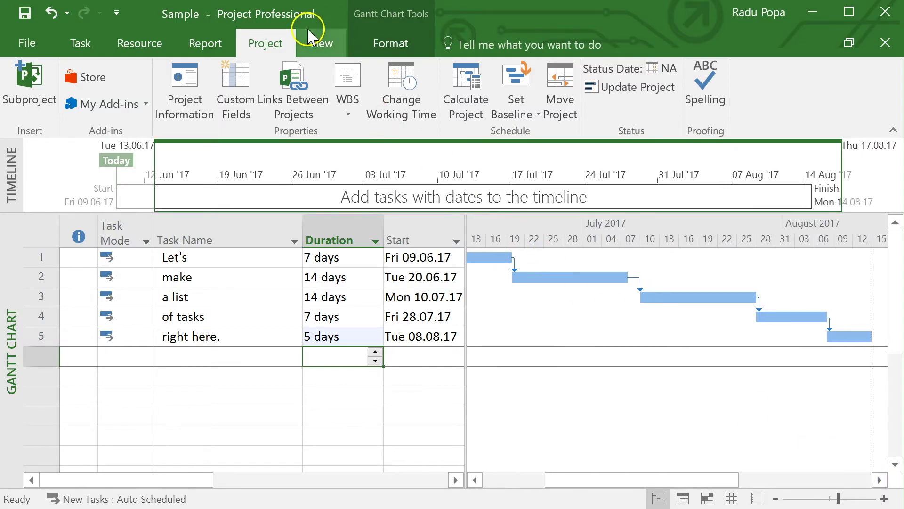
# Select a task, scroll the chart, and switch to the Gantt Chart Tools Format tab.
pyautogui.click(208, 311)
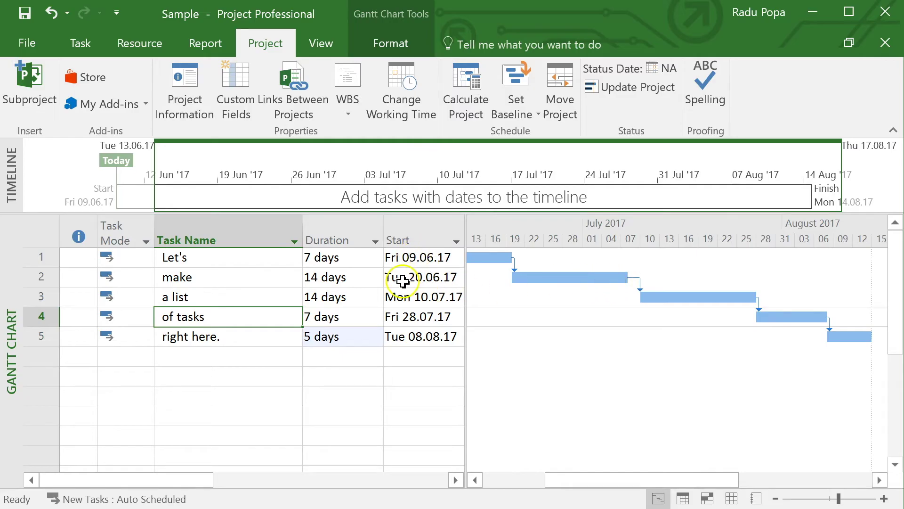
pyautogui.moveTo(599, 476)
pyautogui.mouseDown()
pyautogui.moveTo(575, 478)
pyautogui.moveTo(585, 481)
pyautogui.mouseUp()
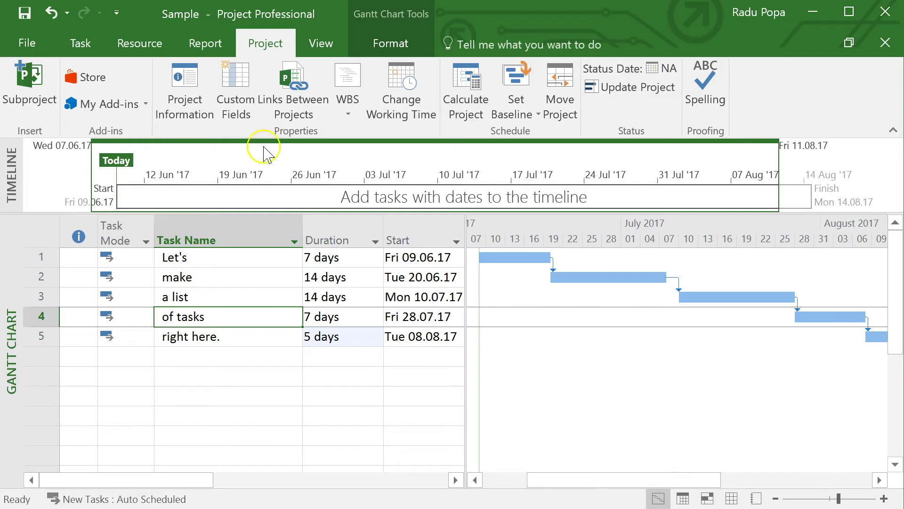
pyautogui.click(203, 44)
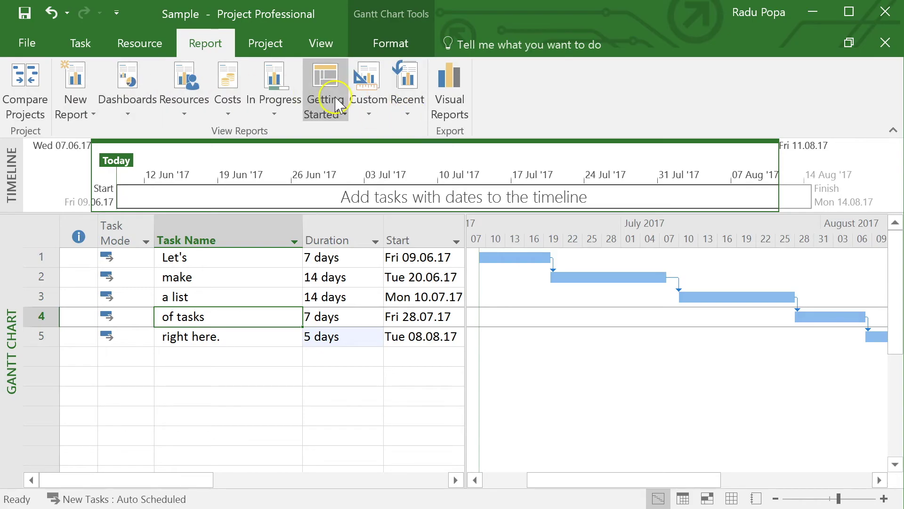
pyautogui.click(397, 44)
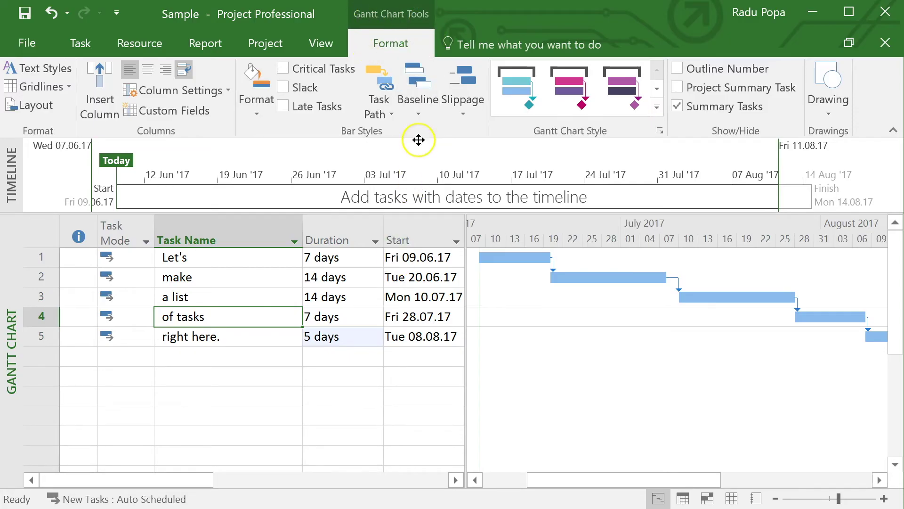
# Show Baseline (last saved Fri 09.06.17) bars and scroll the chart to compare slippage.
pyautogui.click(424, 92)
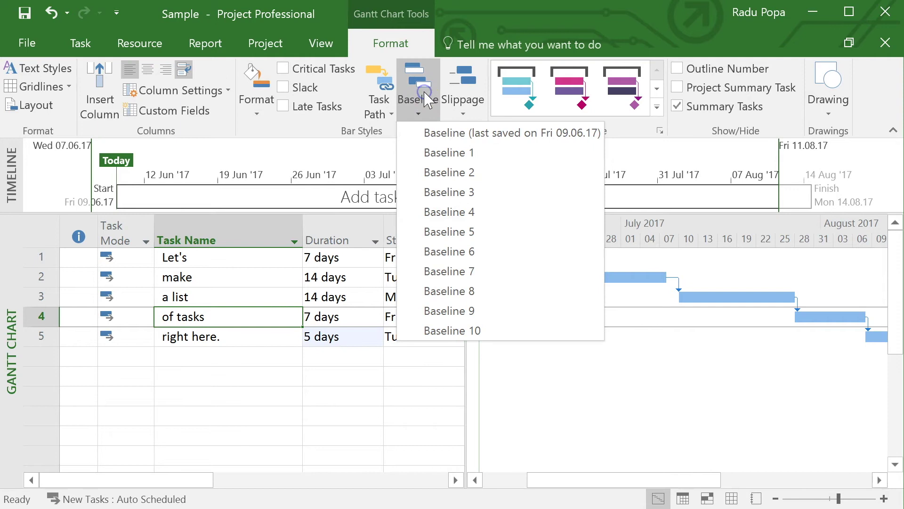
pyautogui.click(444, 133)
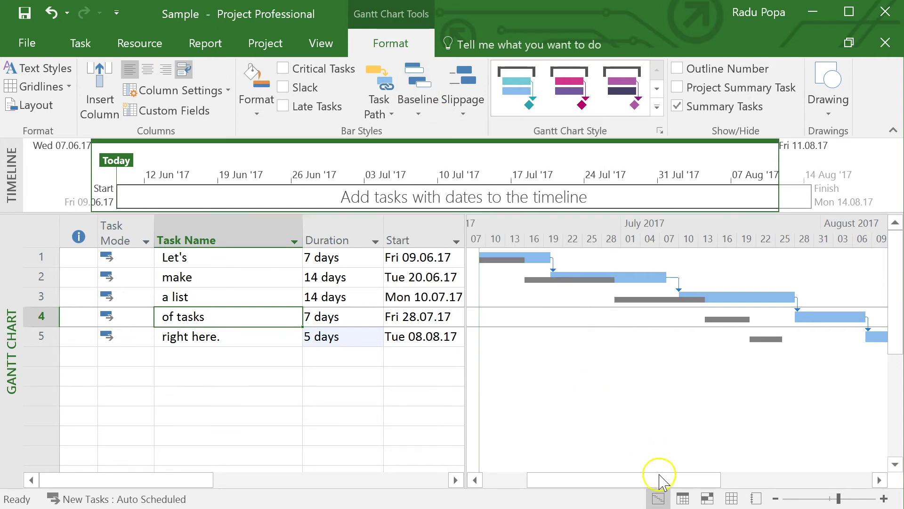
pyautogui.moveTo(659, 480)
pyautogui.mouseDown()
pyautogui.moveTo(635, 480)
pyautogui.moveTo(663, 480)
pyautogui.mouseUp()
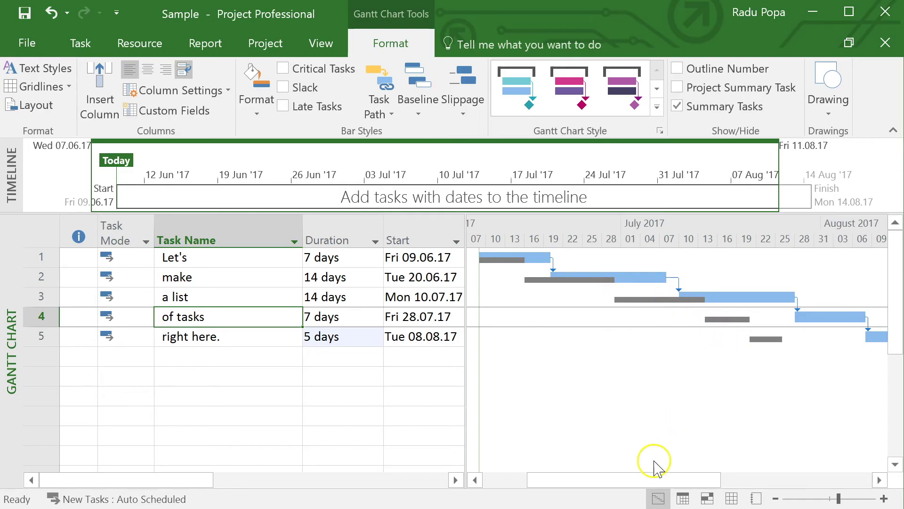
pyautogui.moveTo(651, 481); pyautogui.dragTo(739, 484)
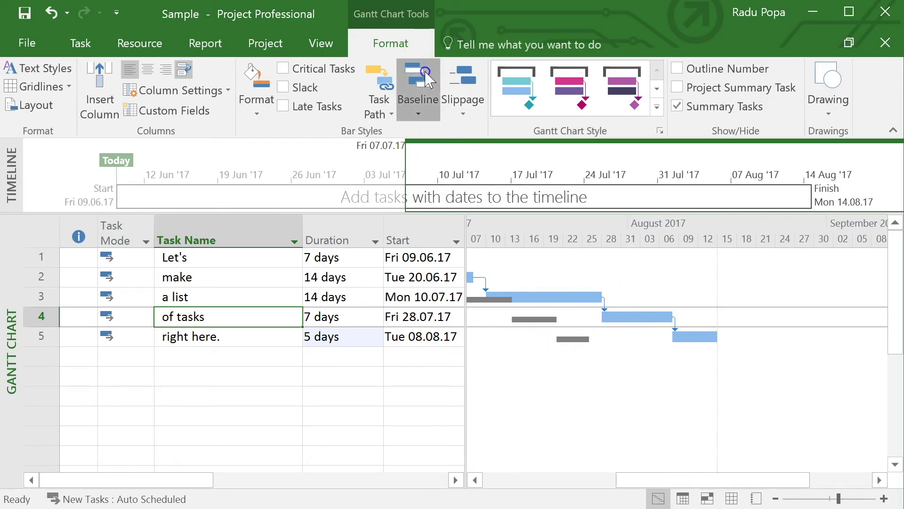
# Add slippage lines from the saved baseline and turn off the baseline bars.
pyautogui.click(419, 94)
pyautogui.click(469, 94)
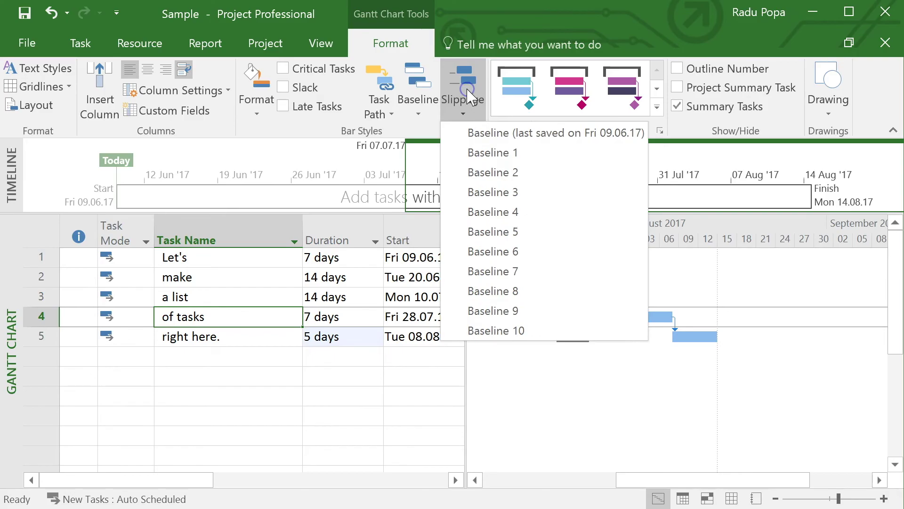
pyautogui.click(471, 133)
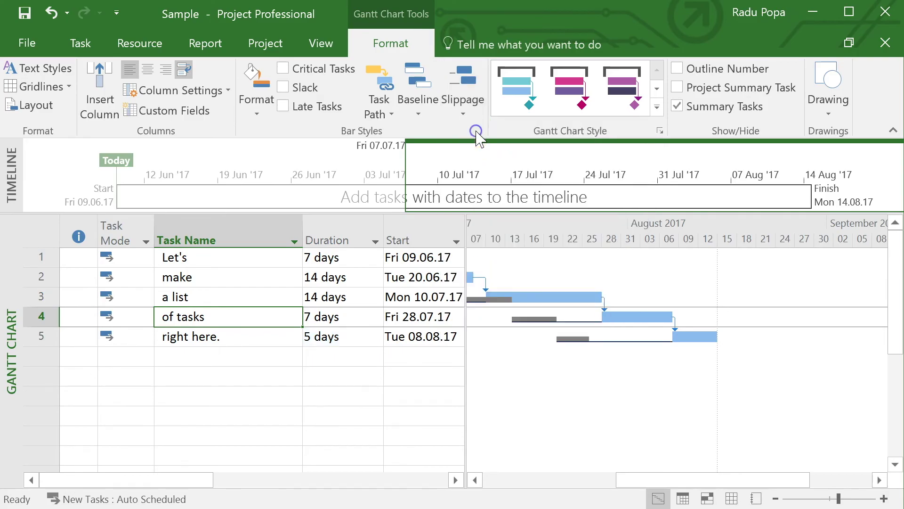
pyautogui.click(416, 93)
pyautogui.click(426, 133)
pyautogui.moveTo(710, 479); pyautogui.dragTo(633, 481)
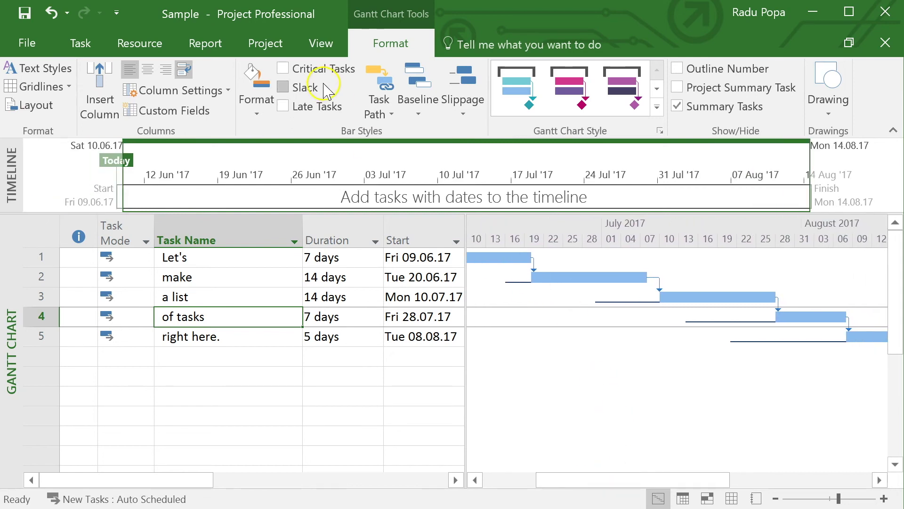
# Select several tasks in the table and return to the Task tab.
pyautogui.click(228, 273)
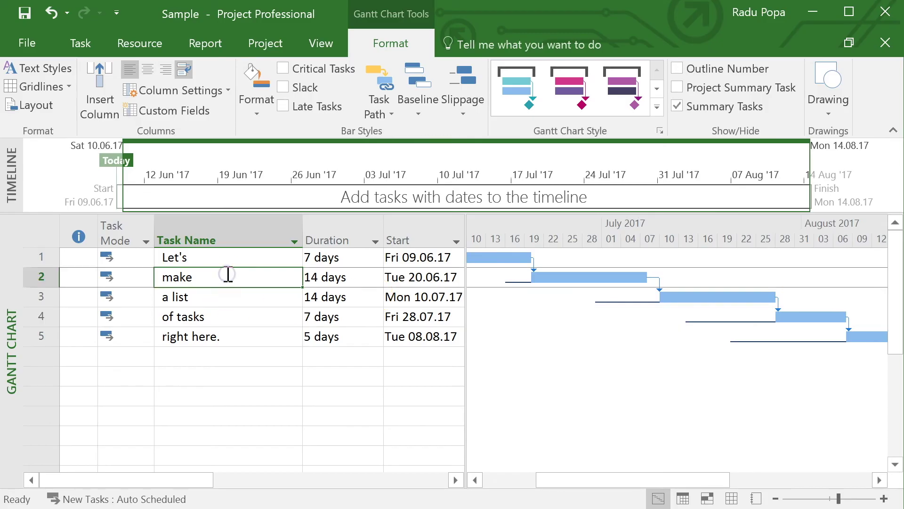
pyautogui.click(219, 297)
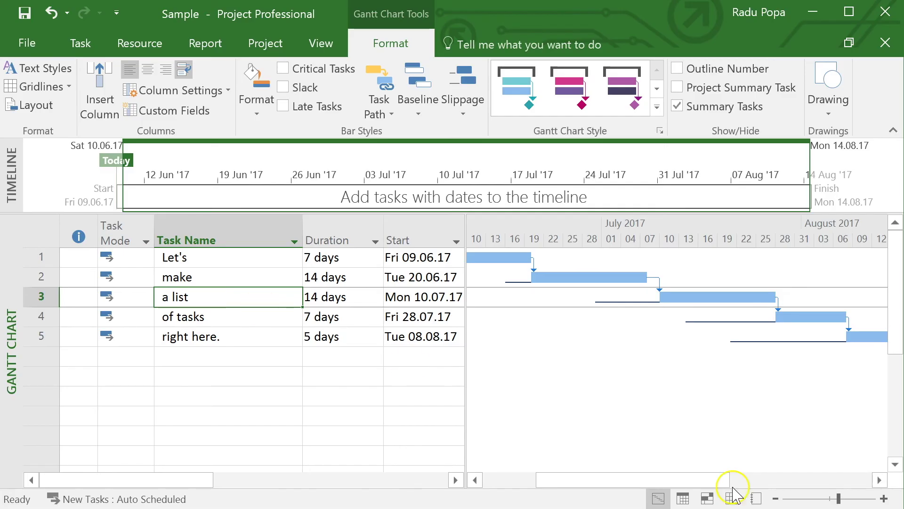
pyautogui.moveTo(668, 478)
pyautogui.mouseDown()
pyautogui.moveTo(744, 481)
pyautogui.moveTo(609, 480)
pyautogui.moveTo(688, 480)
pyautogui.moveTo(638, 478)
pyautogui.moveTo(663, 476)
pyautogui.mouseUp()
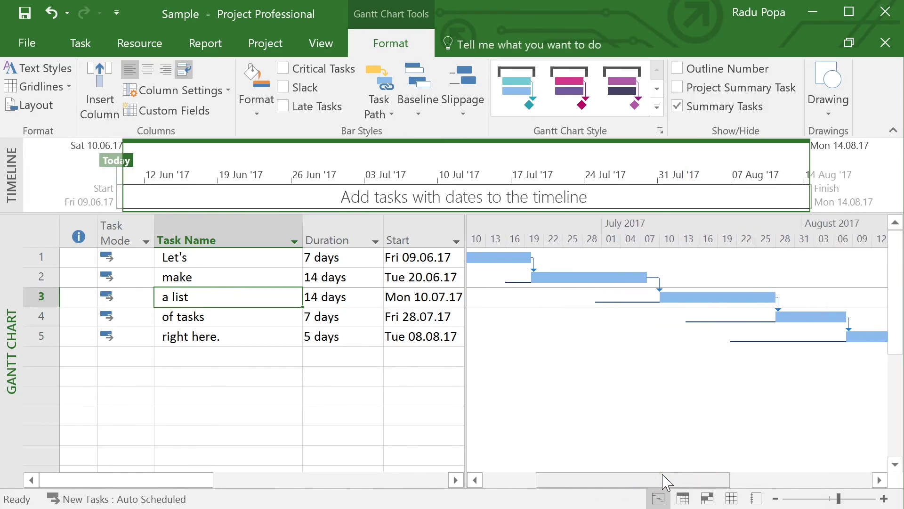
pyautogui.click(372, 340)
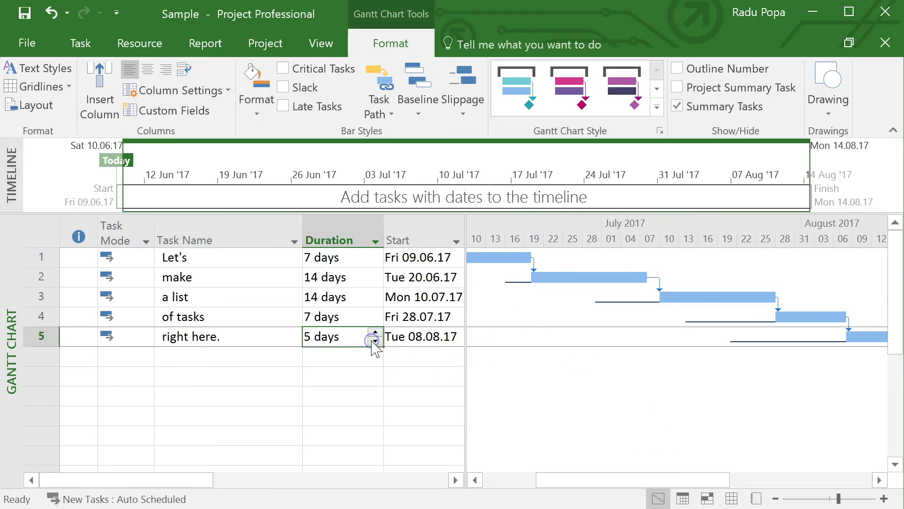
pyautogui.click(269, 334)
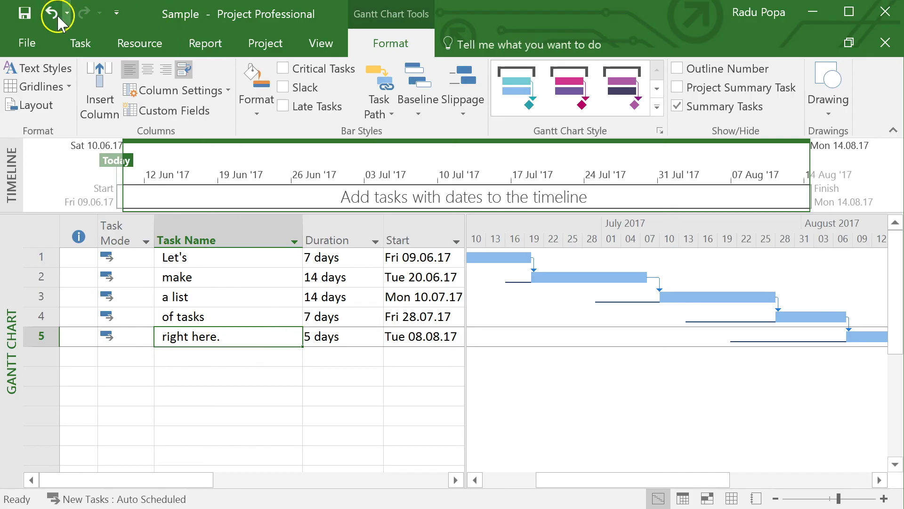
pyautogui.click(79, 42)
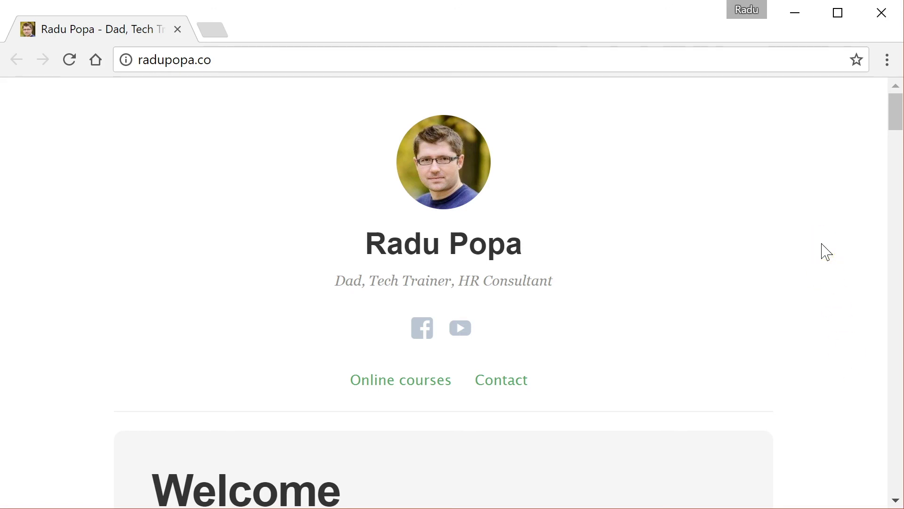
pyautogui.click(198, 59)
pyautogui.click(133, 137)
pyautogui.scroll(-5, 180, 176)
pyautogui.scroll(-15, 184, 177)
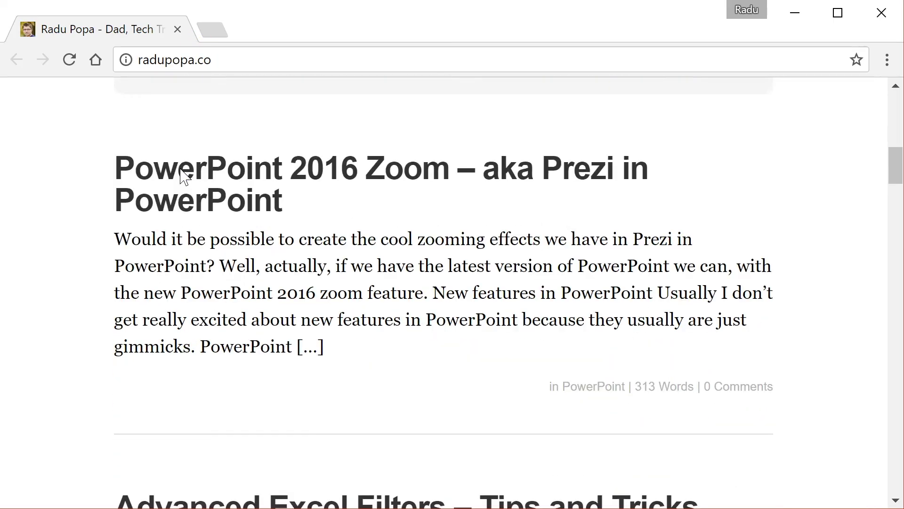